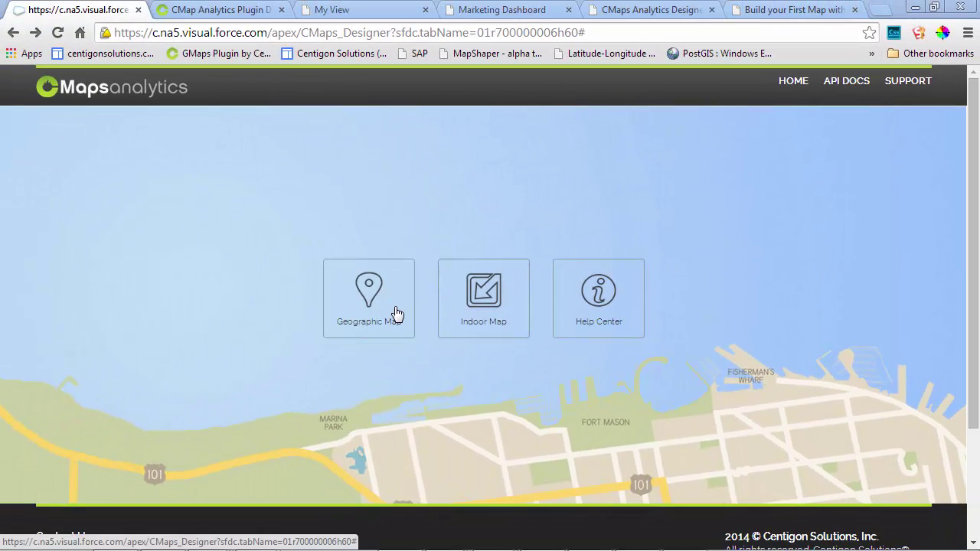
- Open the Geographic Map designer, browse the template gallery, then hide the templates again
left_click(396, 307)
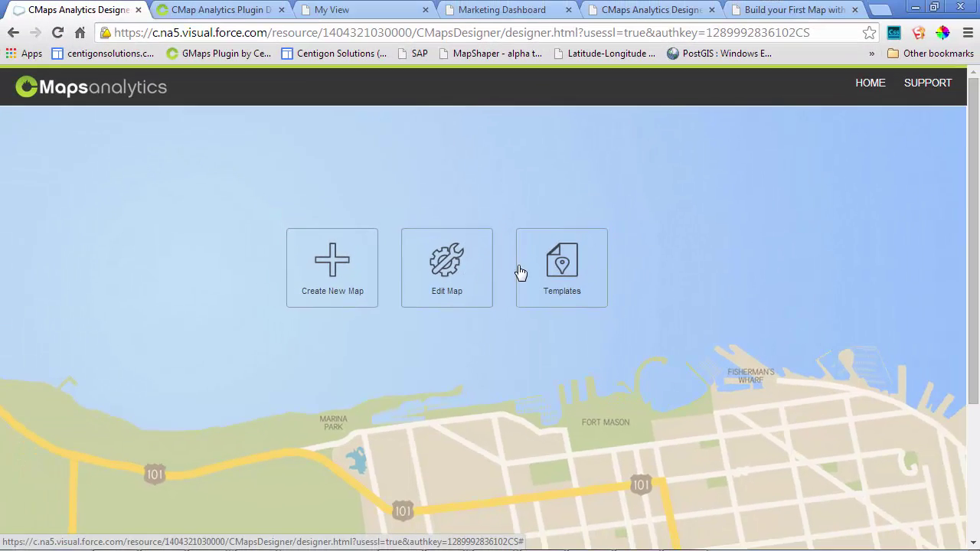
left_click(607, 226)
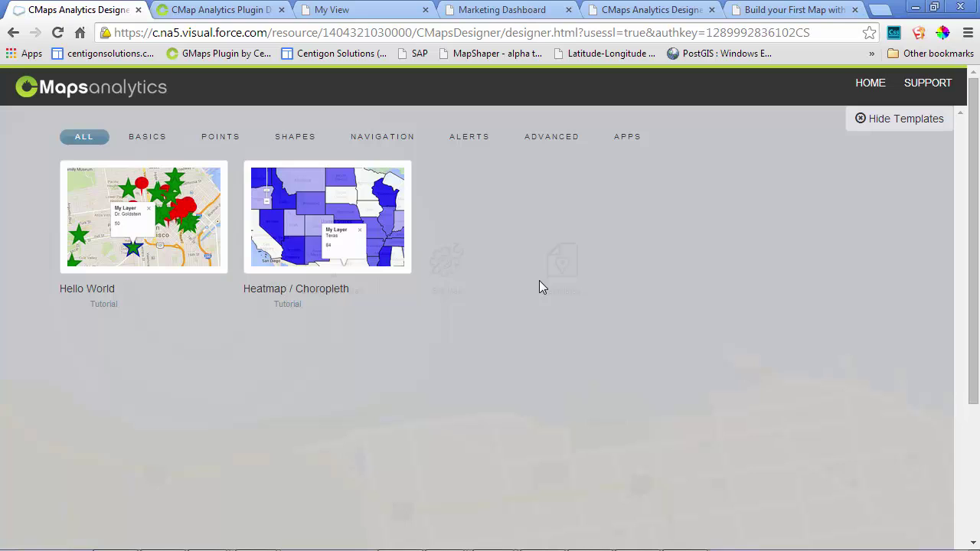
left_click(872, 129)
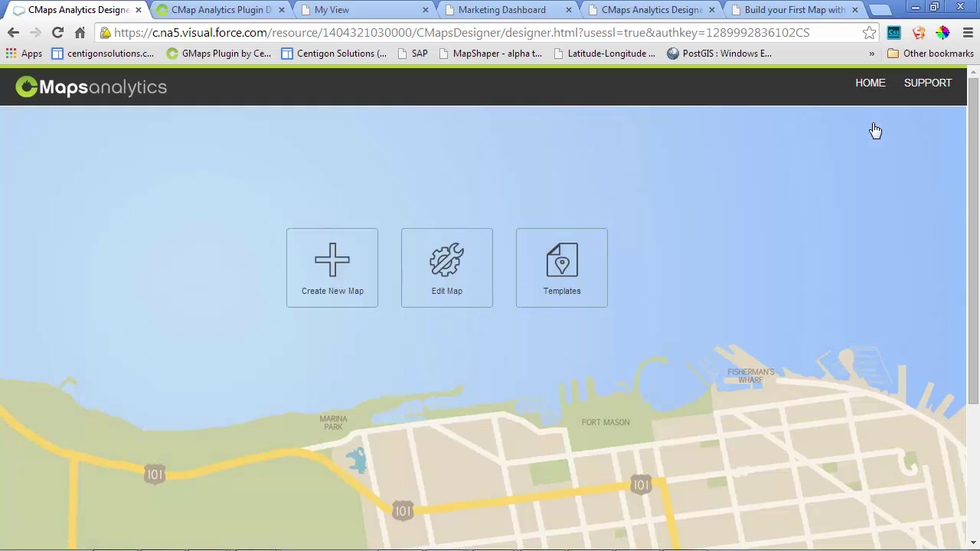
- Create a new map, load the North America base map, and name the view MyFirst
left_click(304, 280)
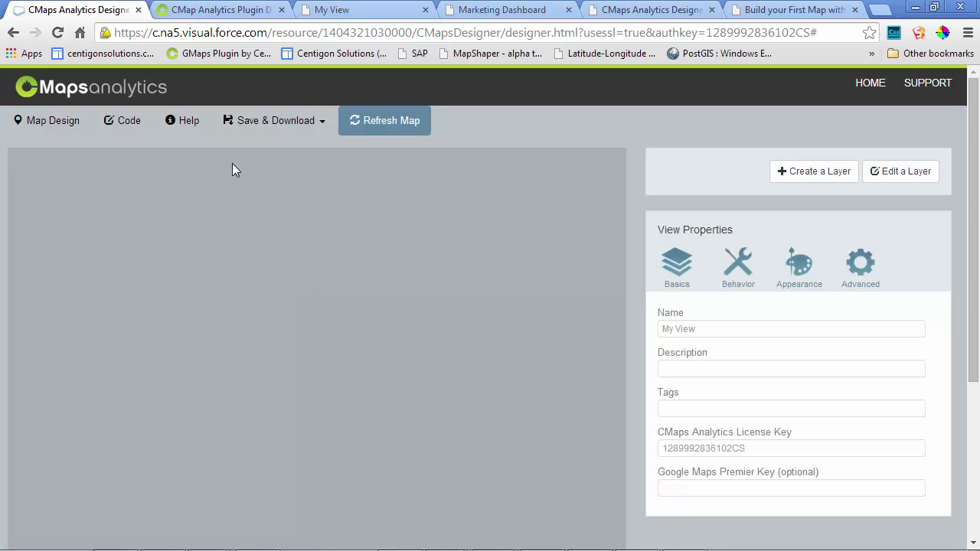
left_click(363, 124)
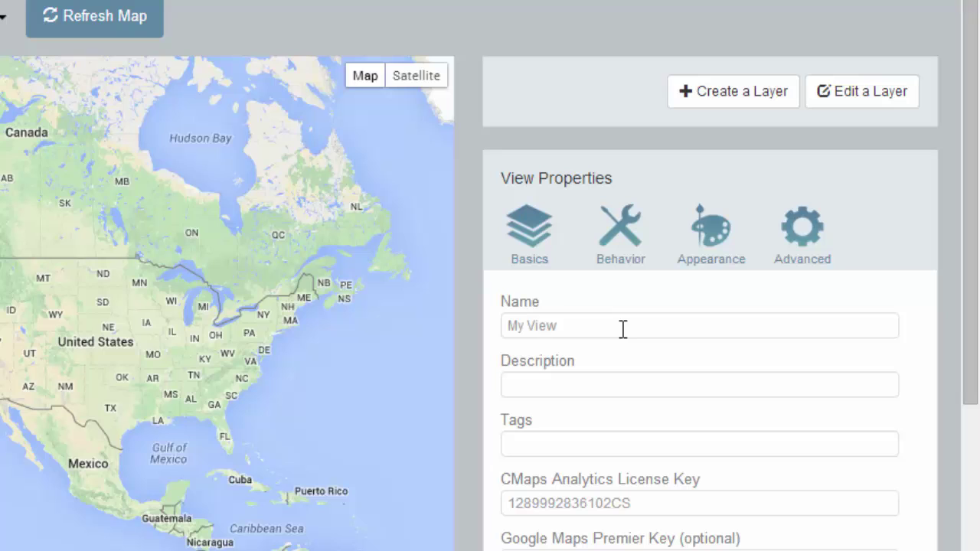
triple_click(621, 328)
type("MyFirst")
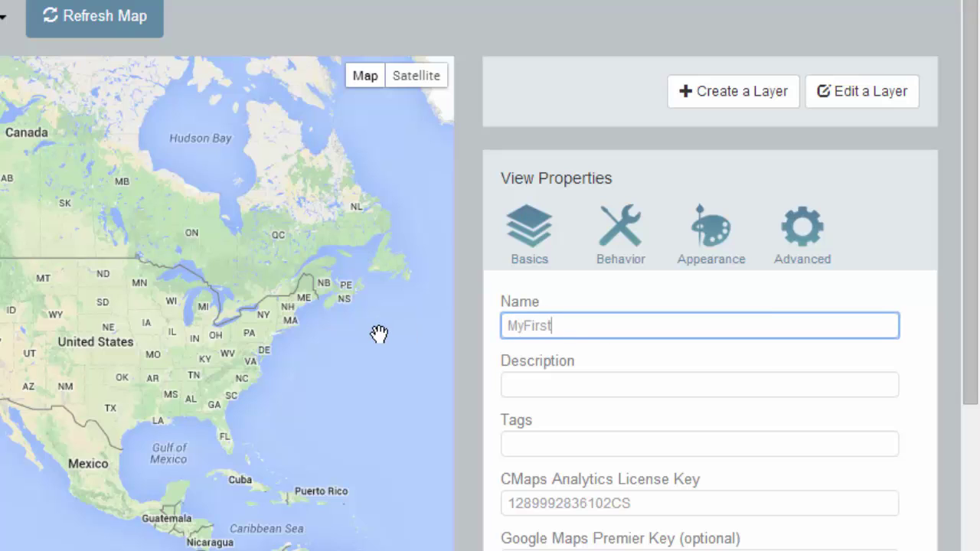
- Add a new Points layer and show its Data settings, still set to CSV
left_click(698, 98)
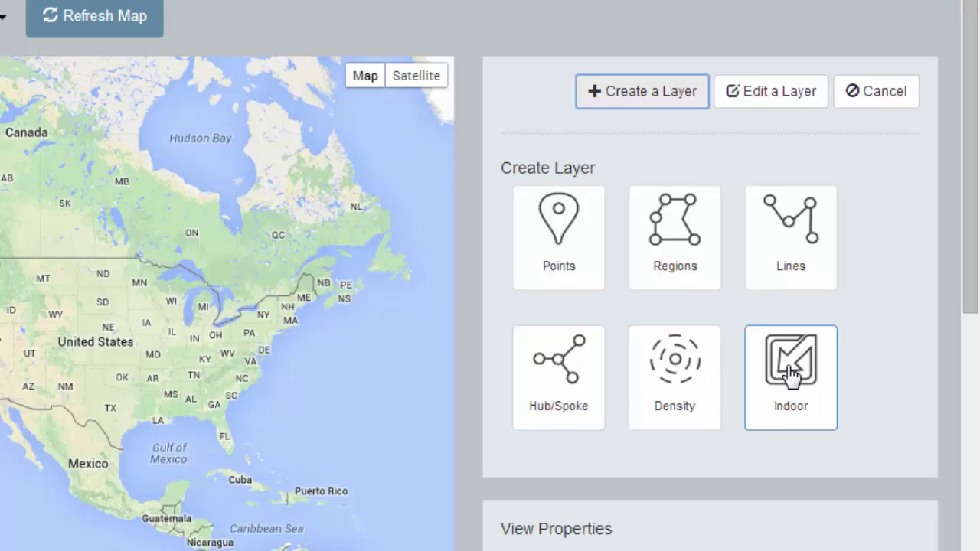
left_click(564, 278)
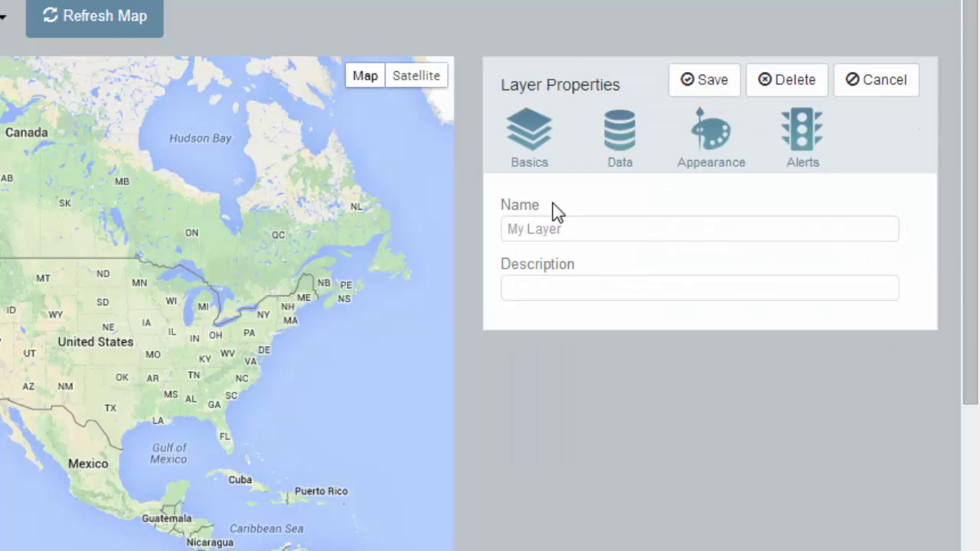
left_click(626, 152)
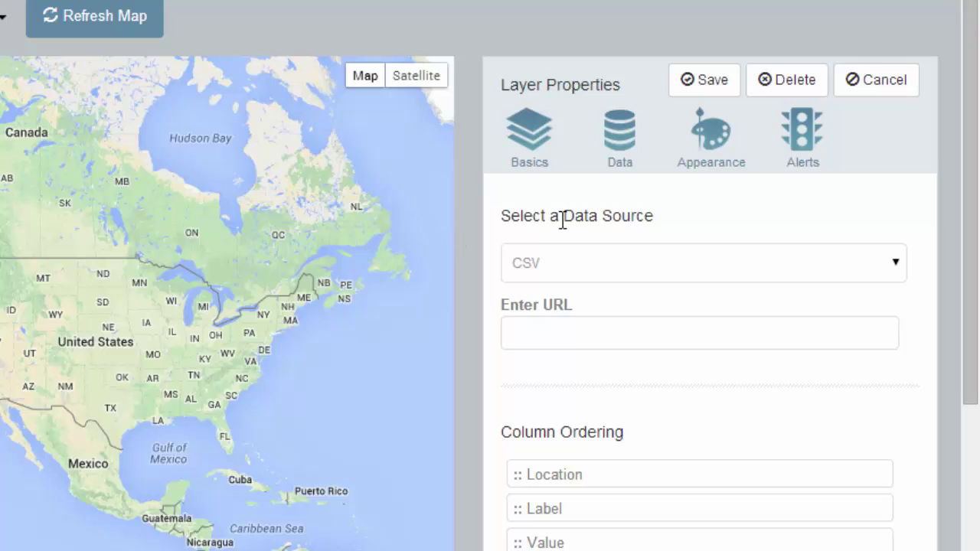
- Set the layer source to Copy/Paste from Excel and copy cells A1:C20 from helloworlddata.csv in Excel
left_click(583, 269)
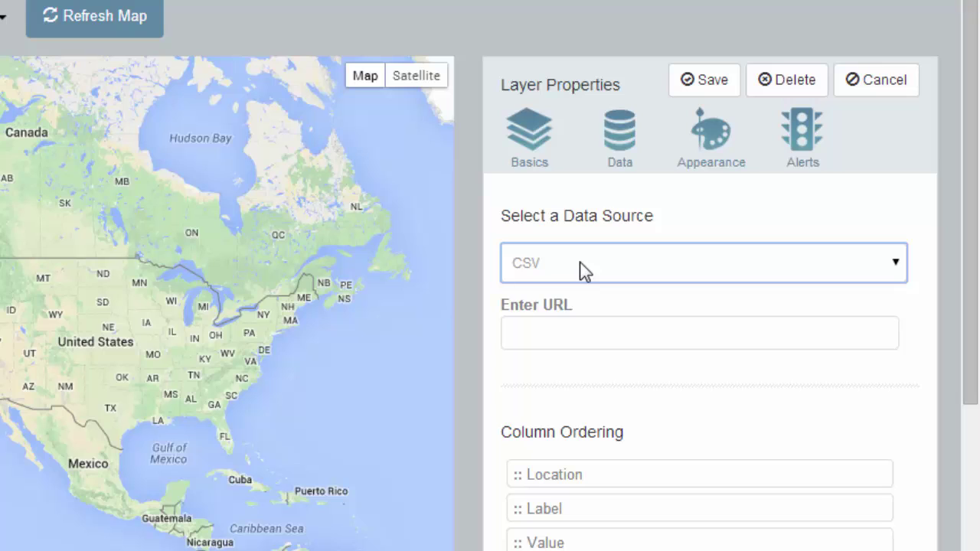
left_click(583, 270)
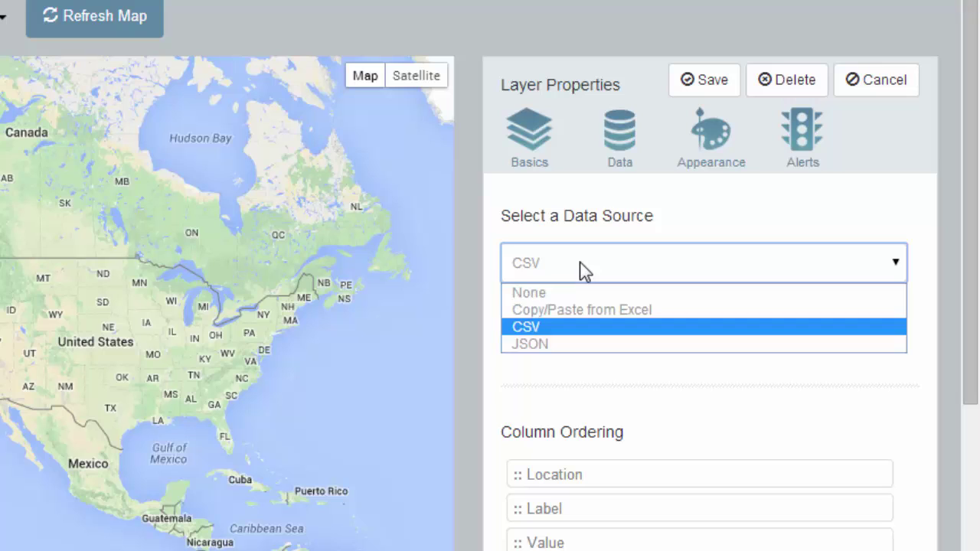
left_click(579, 309)
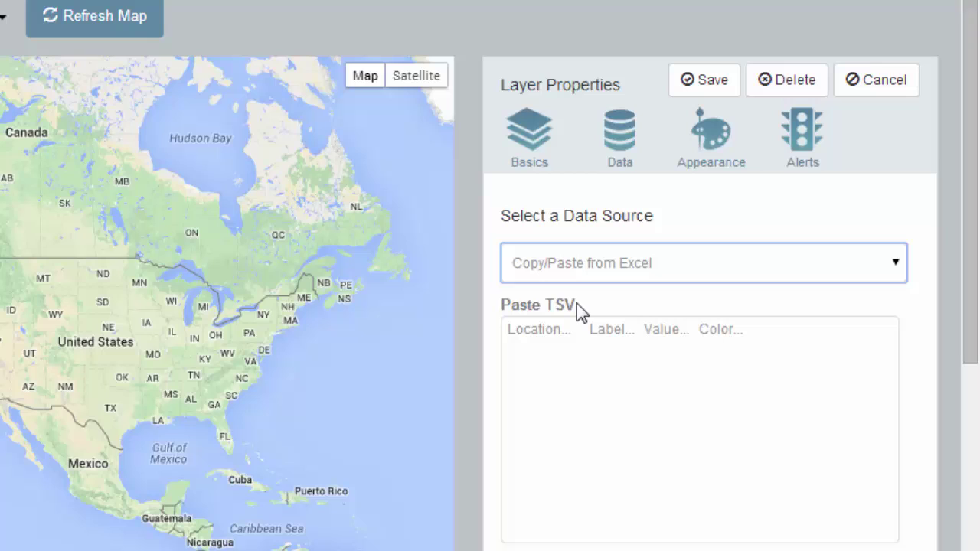
left_click(578, 343)
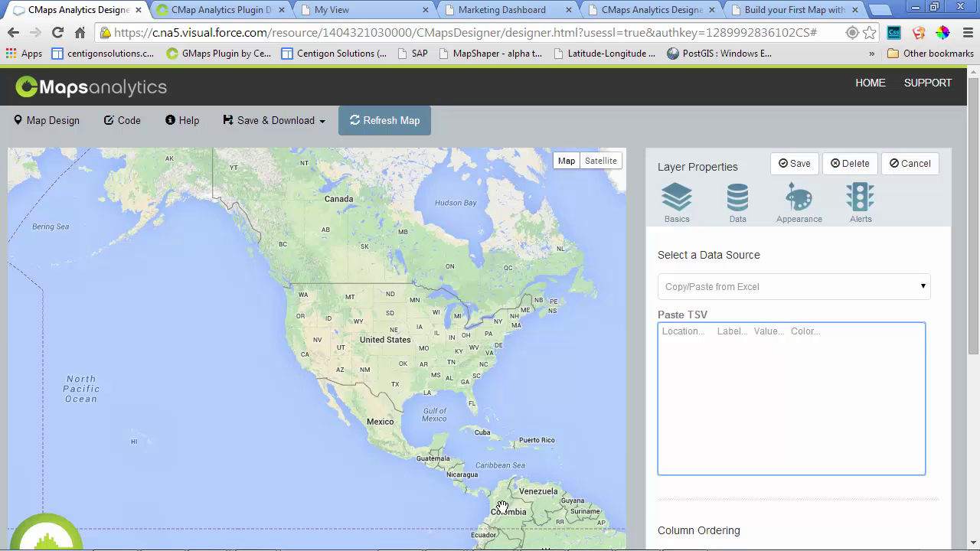
left_click(216, 536)
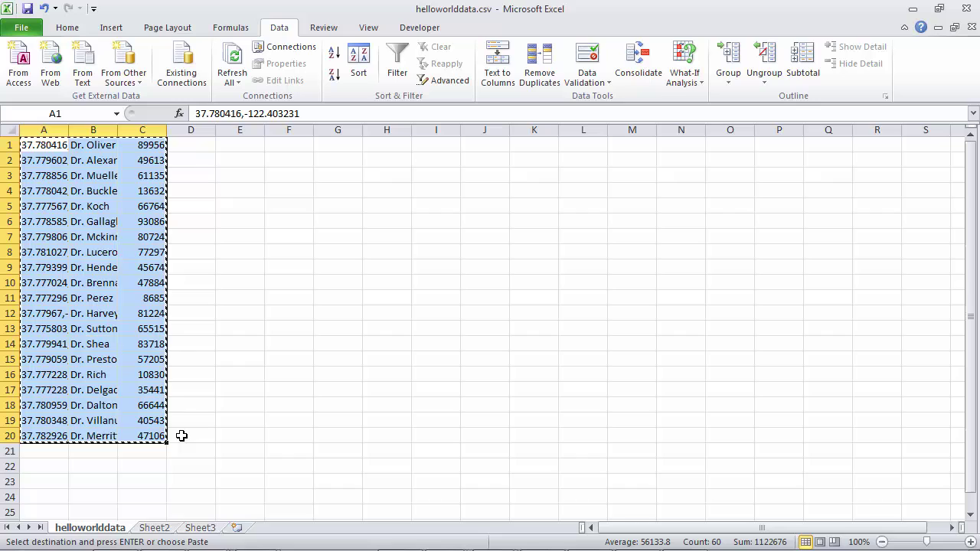
left_click_drag(153, 435, 10, 143)
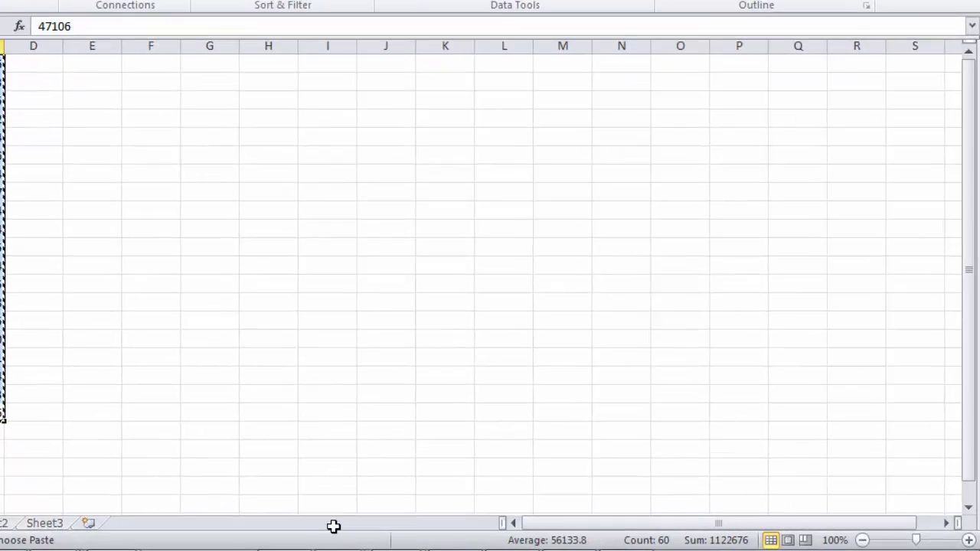
- Paste the doctor rows into Paste TSV and save the layer to plot them
left_click(442, 536)
key("ctrl+v")
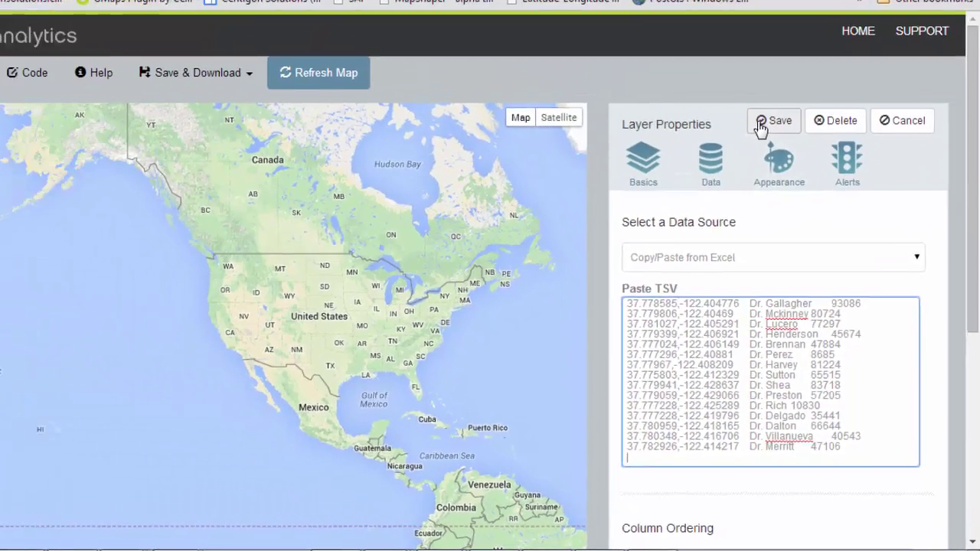
left_click(761, 123)
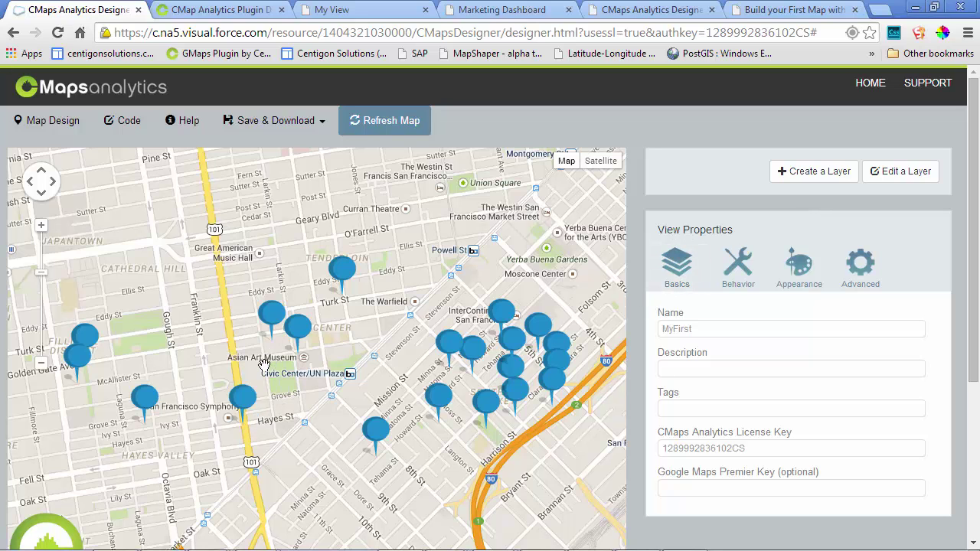
- Check the name-and-value popups of three doctor pins over San Francisco
left_click(297, 328)
left_click(394, 447)
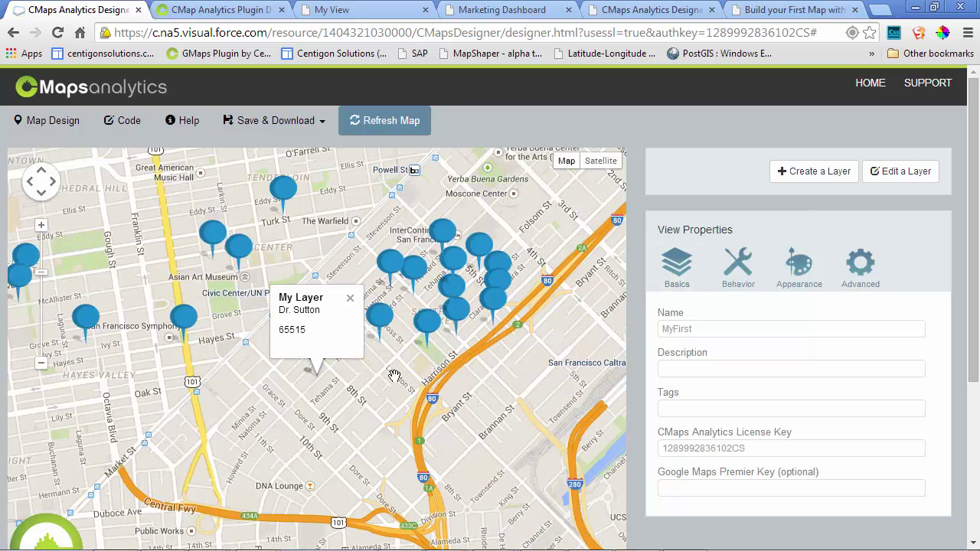
left_click(422, 322)
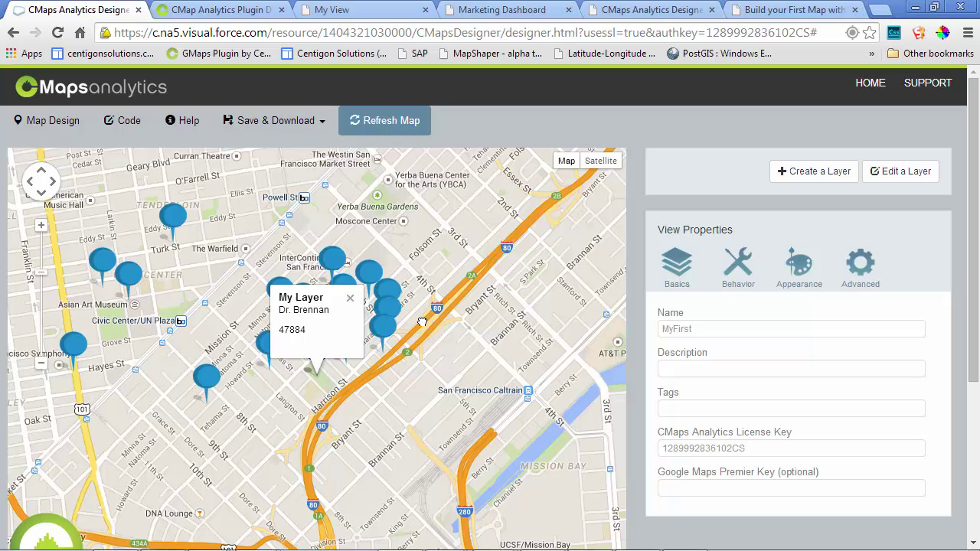
- Reopen My Layer for editing, review its Appearance settings, and show its Alerts, currently None
left_click(885, 176)
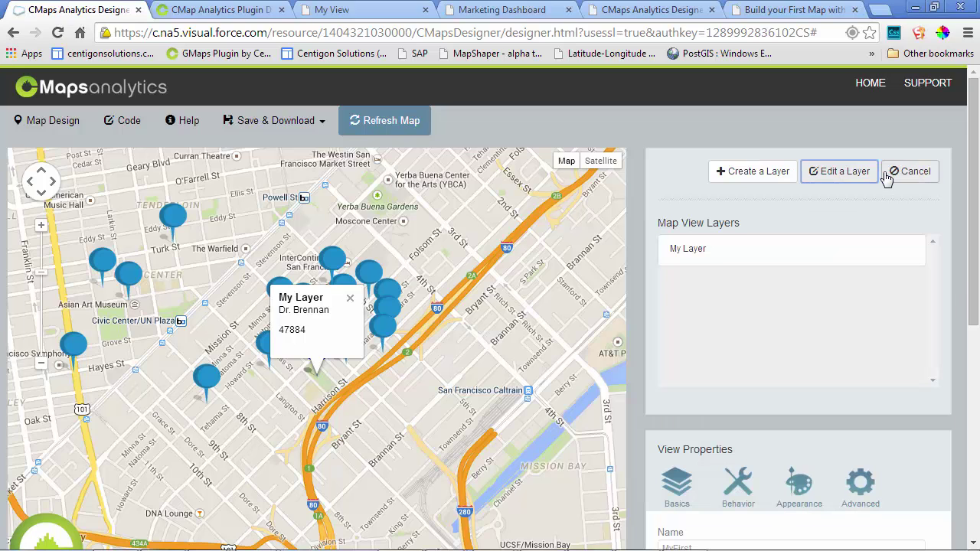
left_click(797, 260)
left_click(774, 212)
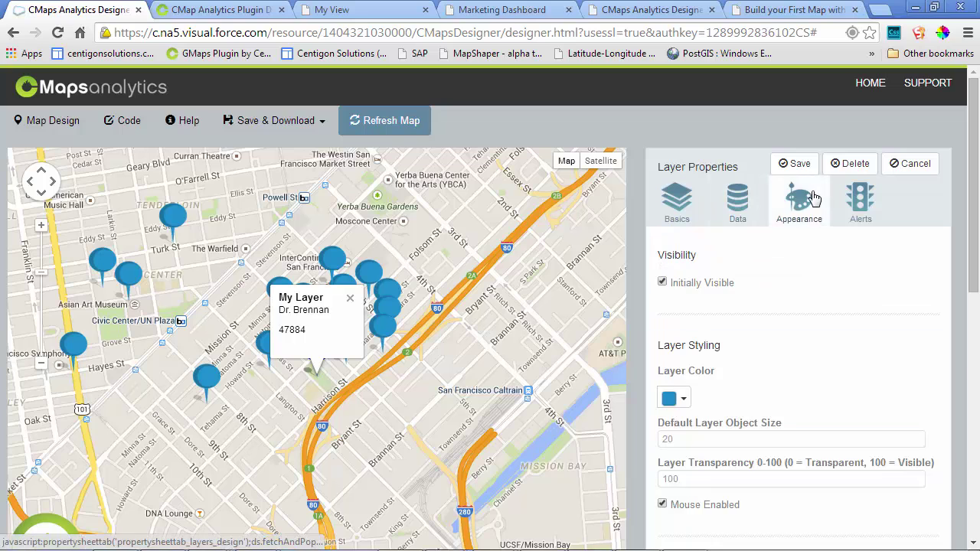
scroll(813, 245, "down", 3)
scroll(809, 274, "down", 1)
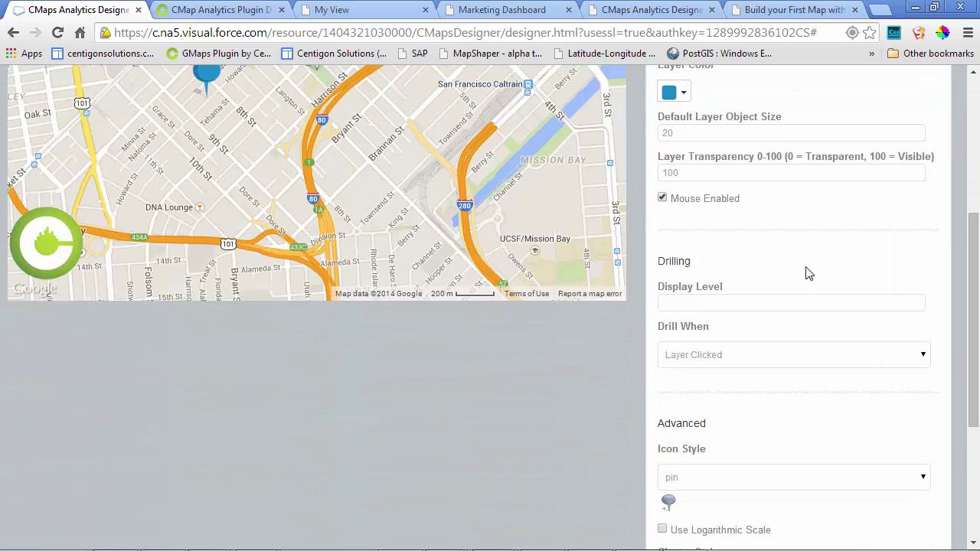
scroll(809, 274, "down", 4)
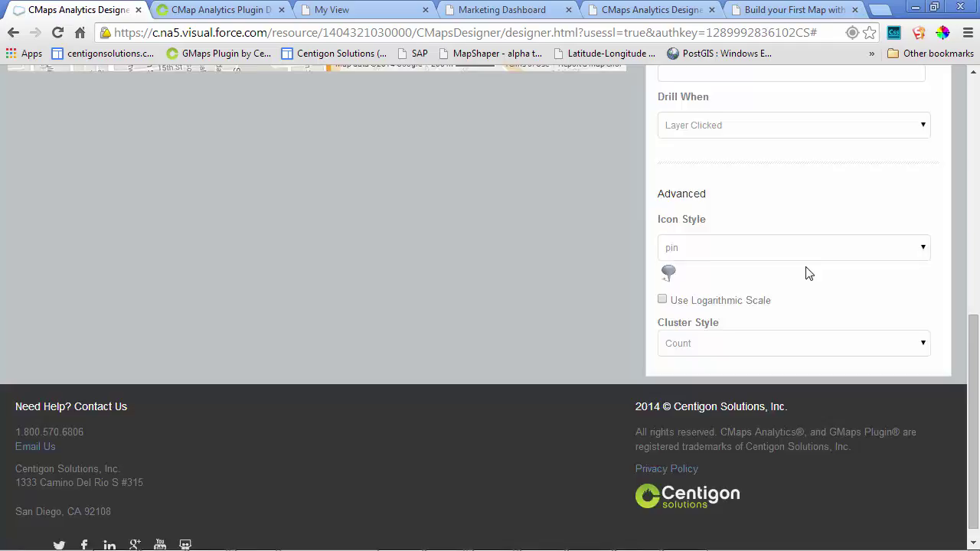
scroll(809, 273, "up", 8)
left_click(858, 206)
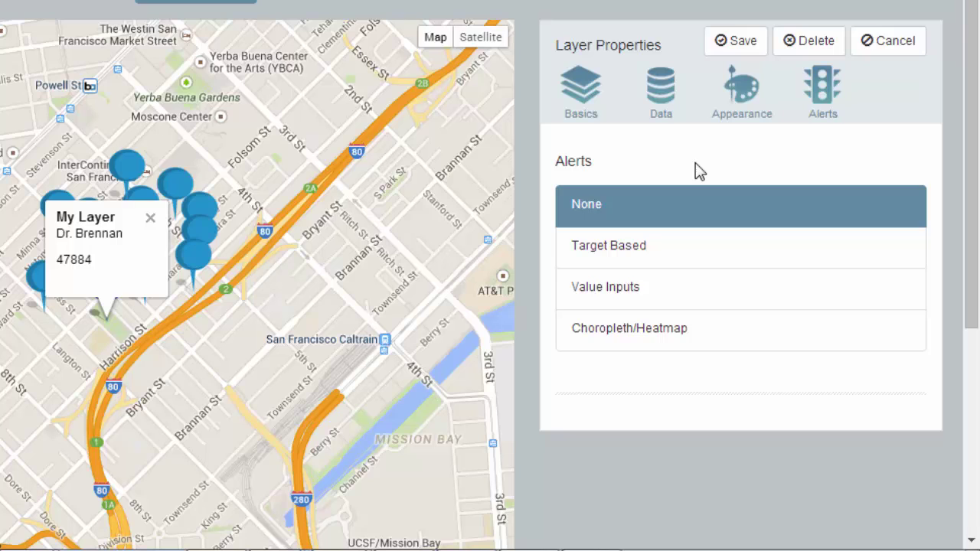
- Choose a Choropleth/Heatmap alert with 3 alert levels
left_click(733, 340)
scroll(733, 345, "down", 4)
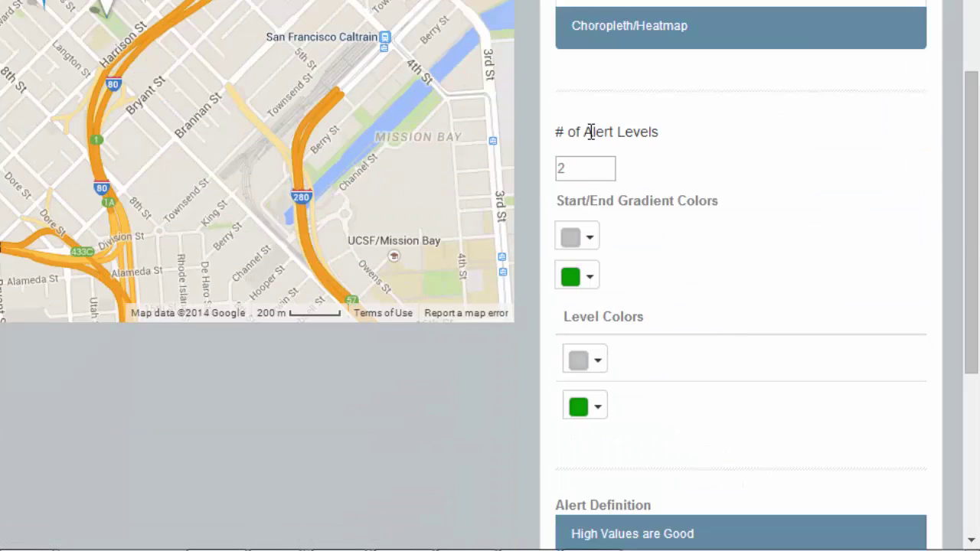
left_click(579, 168)
type("3")
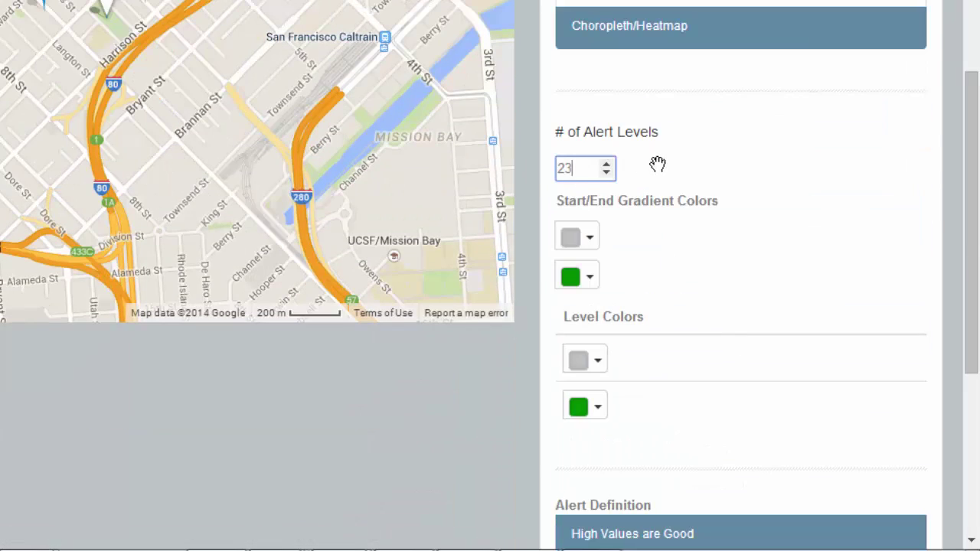
key("Left")
key("BackSpace")
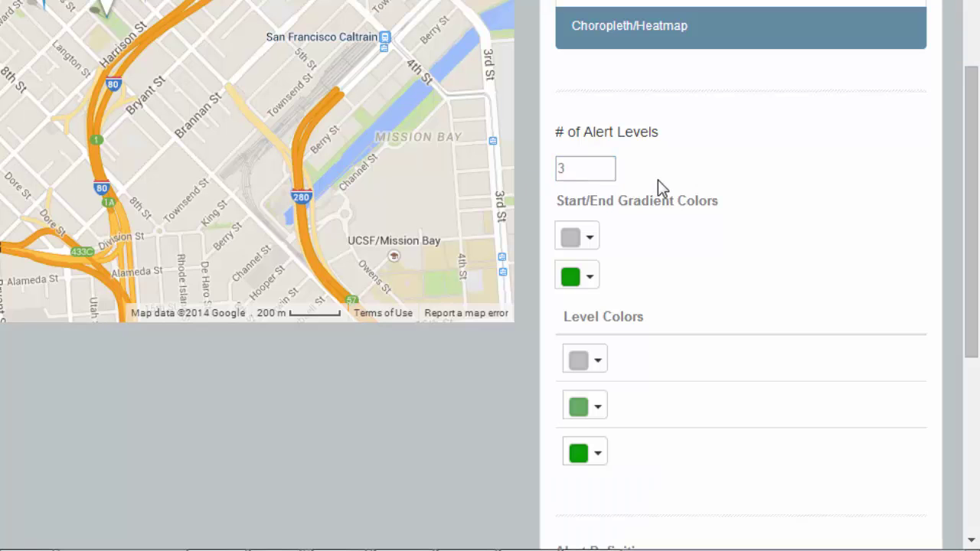
- Make the gradient run from blue to white and save the layer
left_click(590, 238)
left_click(589, 238)
left_click(586, 463)
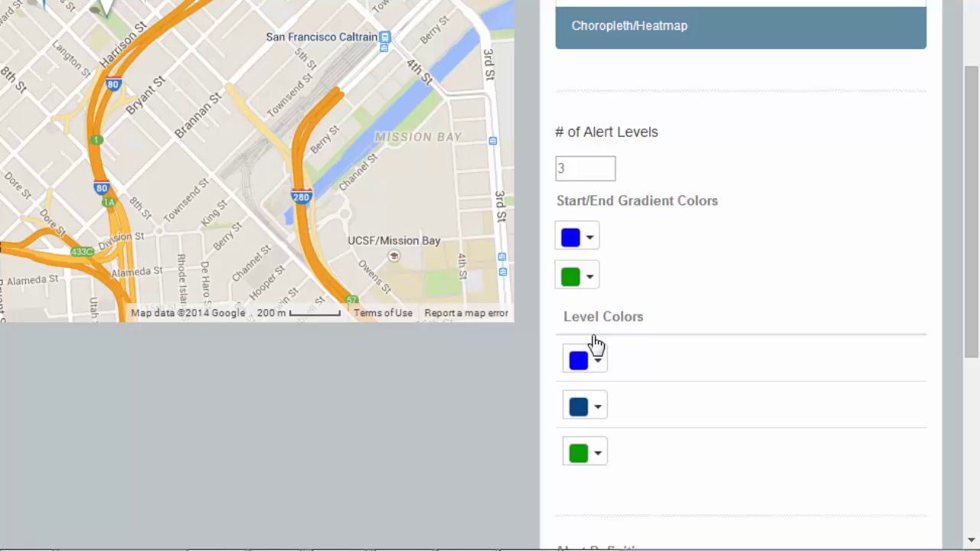
left_click(586, 280)
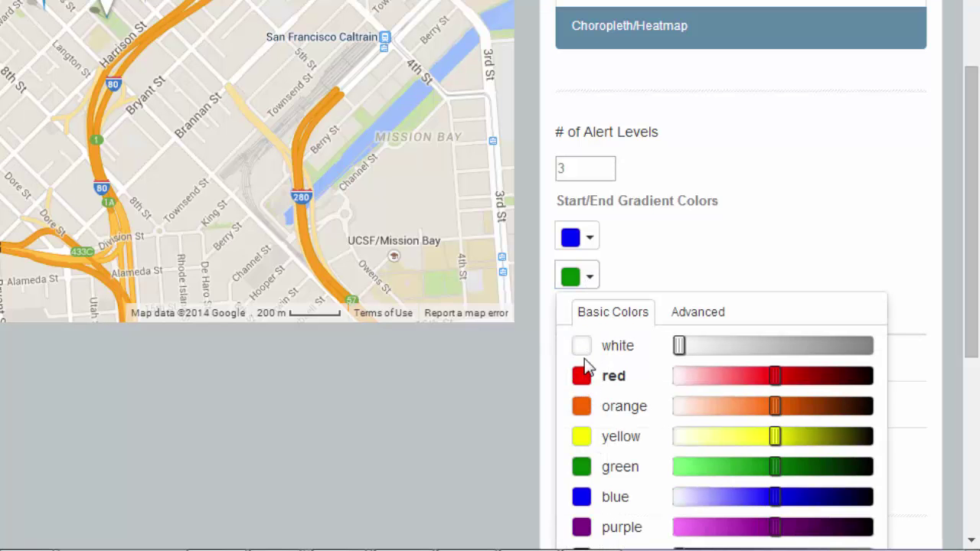
left_click(582, 346)
scroll(750, 224, "up", 5)
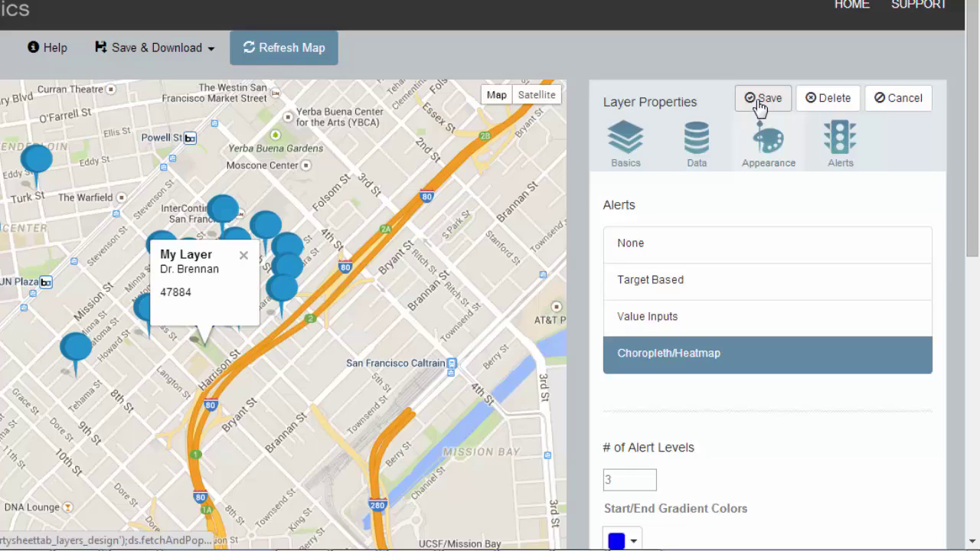
left_click(760, 105)
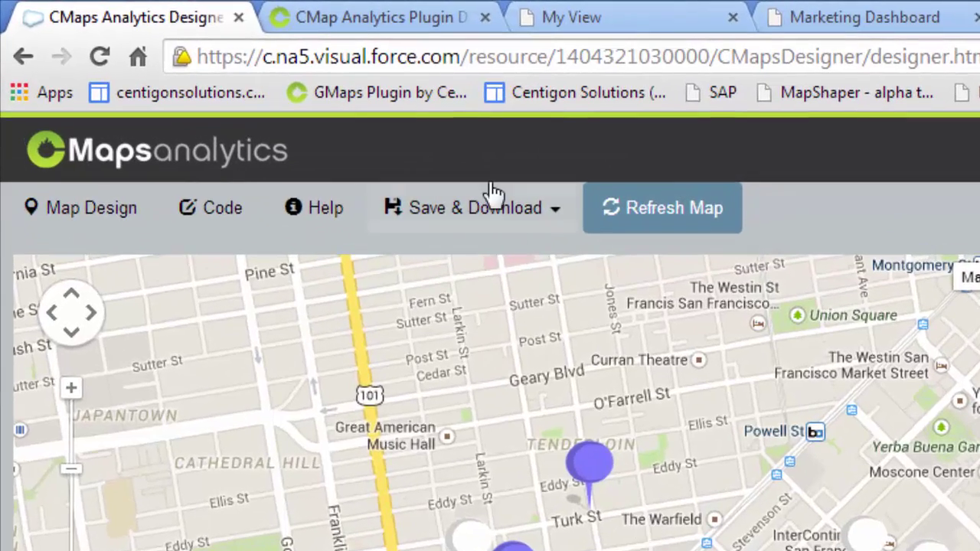
- Download the map as HTML, test a marker popup in the exported MyFirst page, and return to the designer
left_click(490, 205)
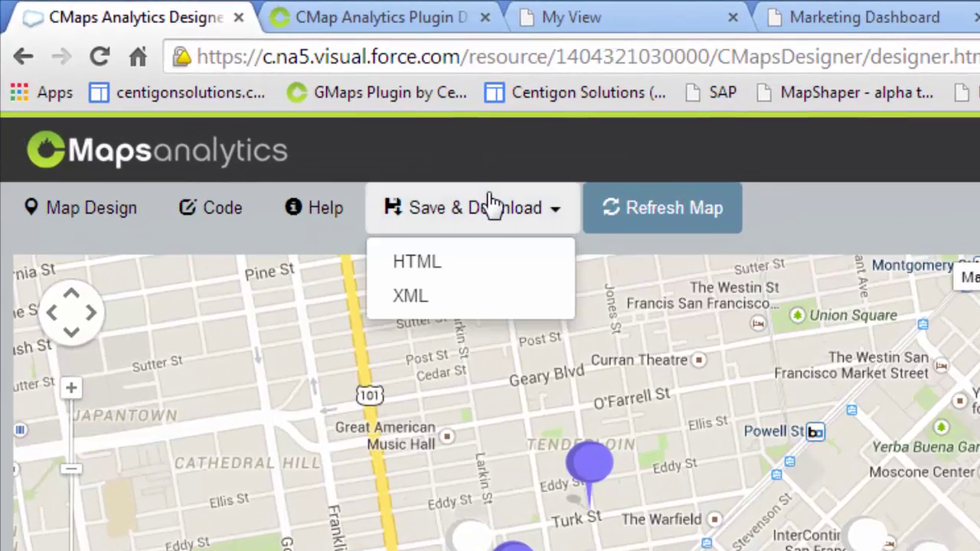
left_click(470, 269)
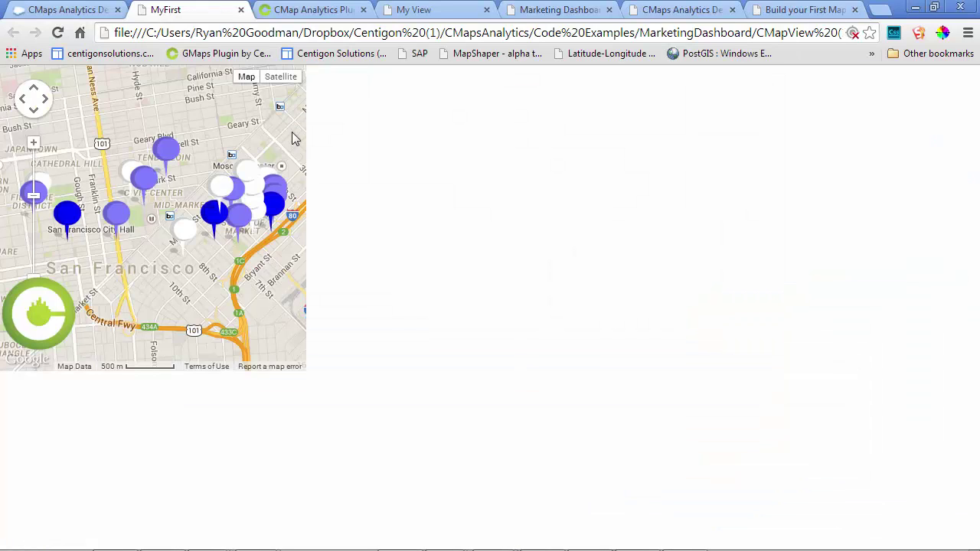
left_click(145, 185)
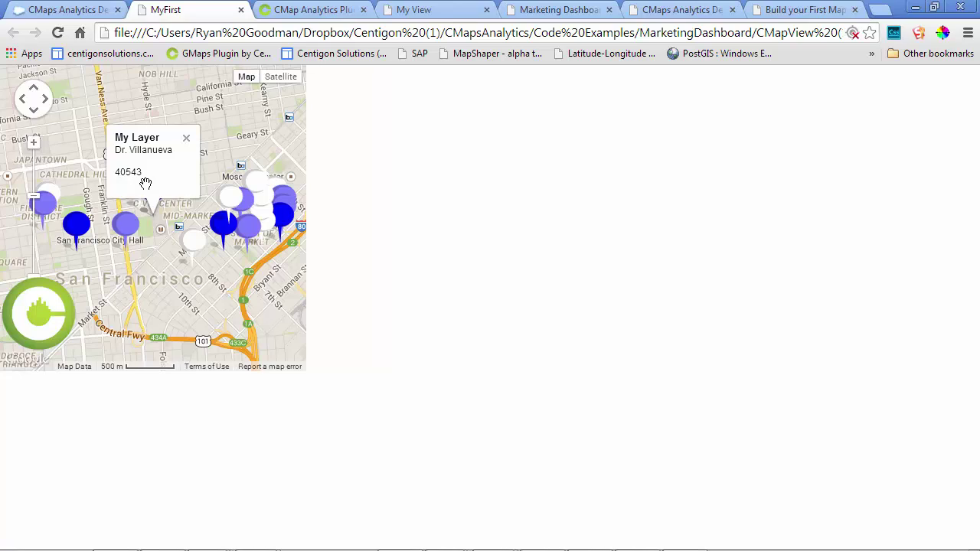
left_click(188, 140)
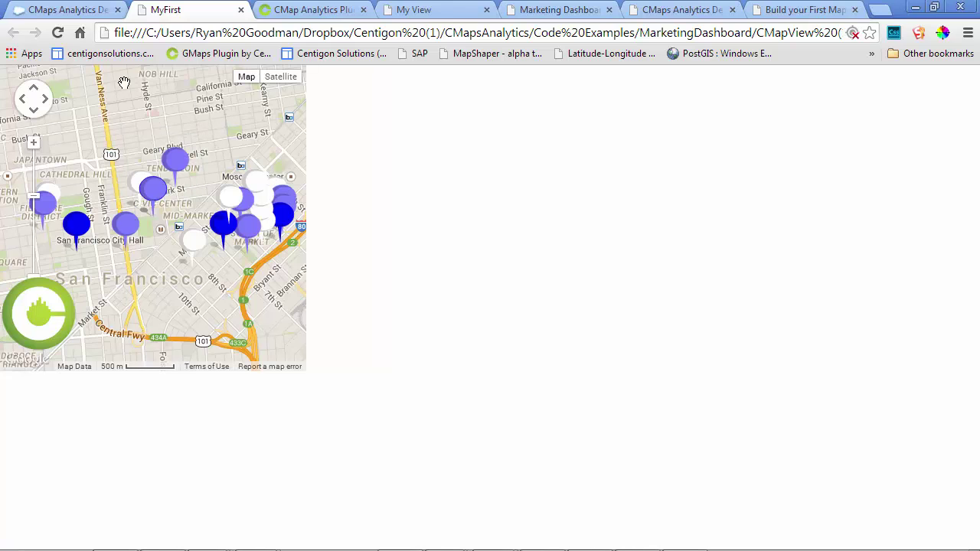
left_click(82, 11)
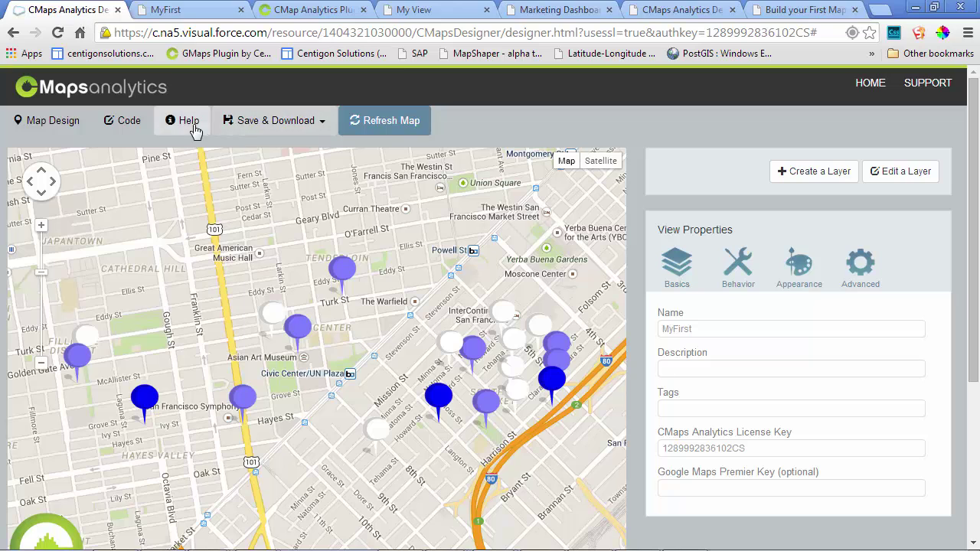
- Show the generated code and select from <!--START JS LIBS--> down to the mapDiv line
left_click(129, 126)
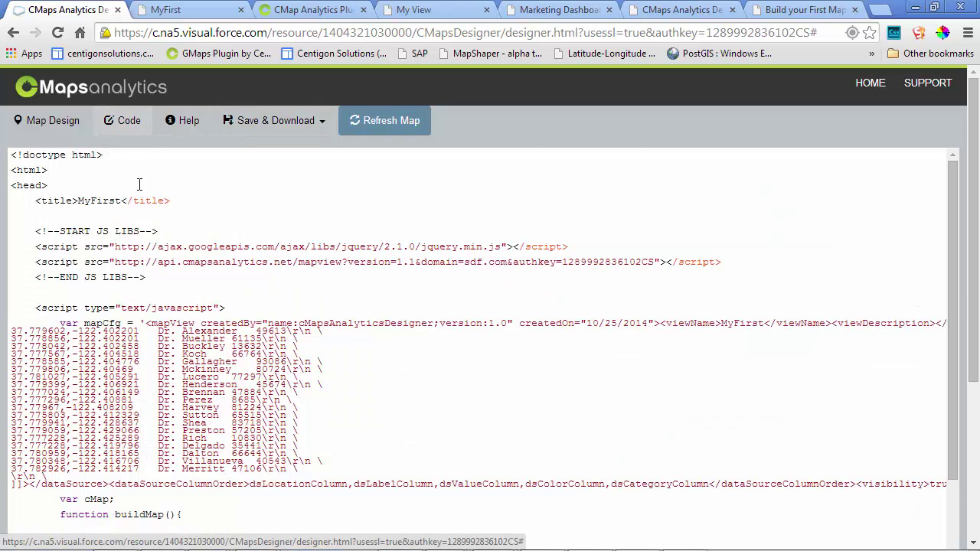
scroll(139, 192, "down", 4)
scroll(46, 215, "up", 4)
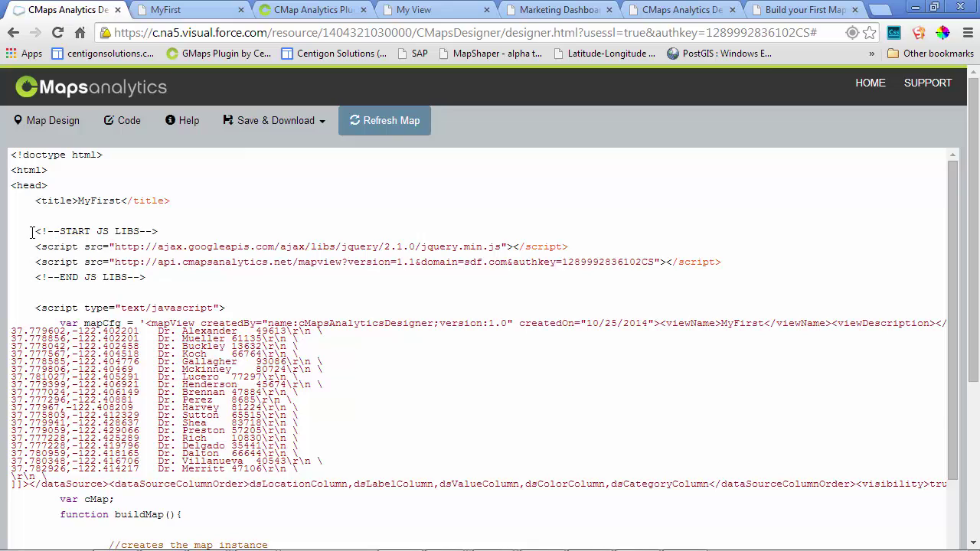
left_click_drag(33, 232, 619, 483)
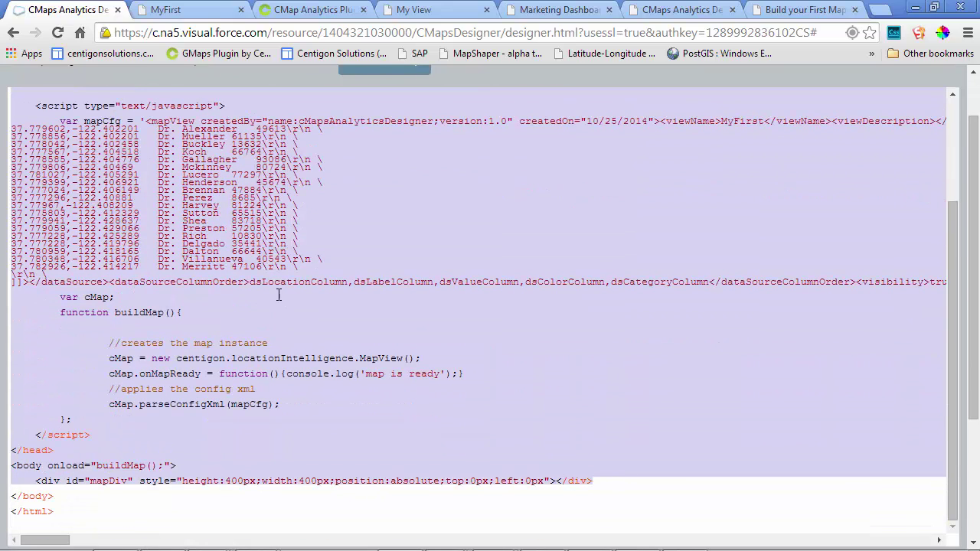
scroll(279, 295, "up", 3)
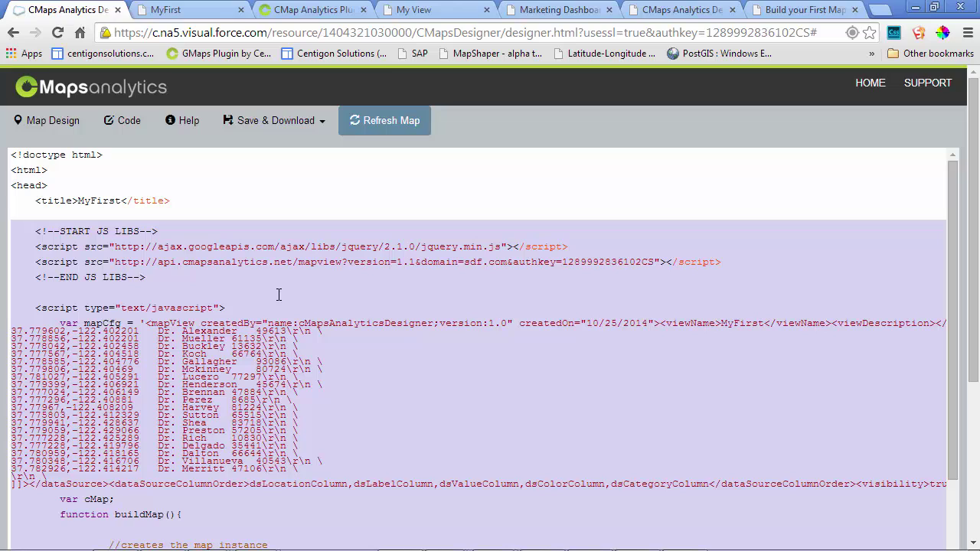
left_click(250, 127)
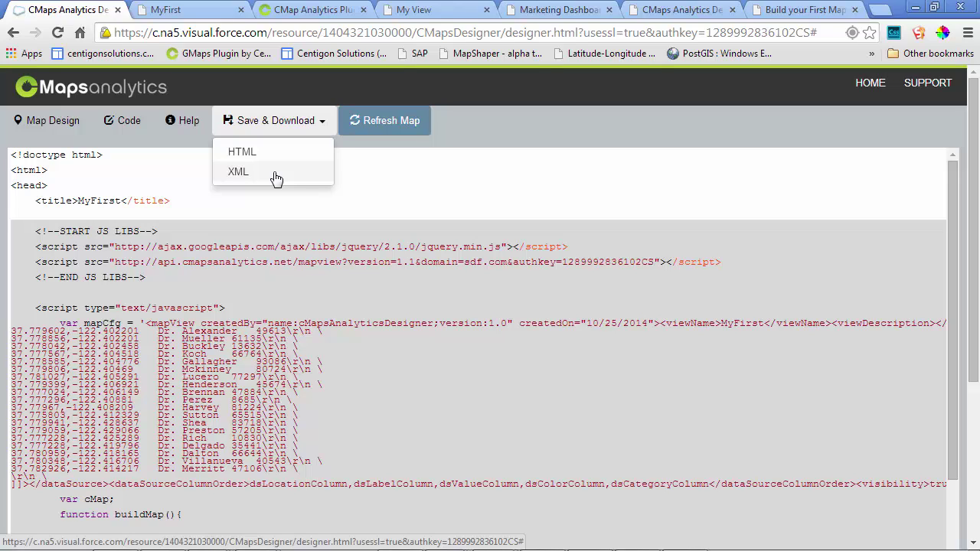
- Open Help and view the Behavior and Appearance tabs covering Info Window Text
left_click(196, 124)
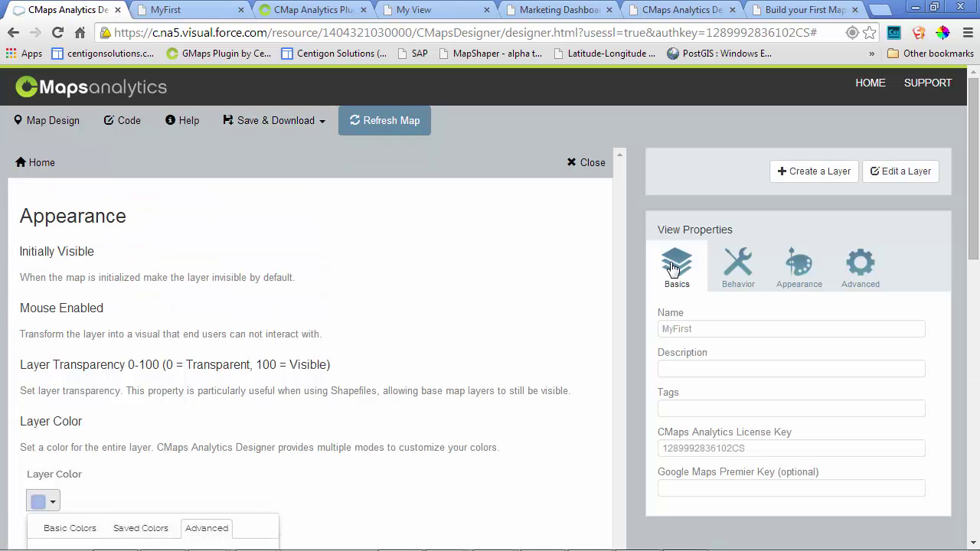
left_click(738, 267)
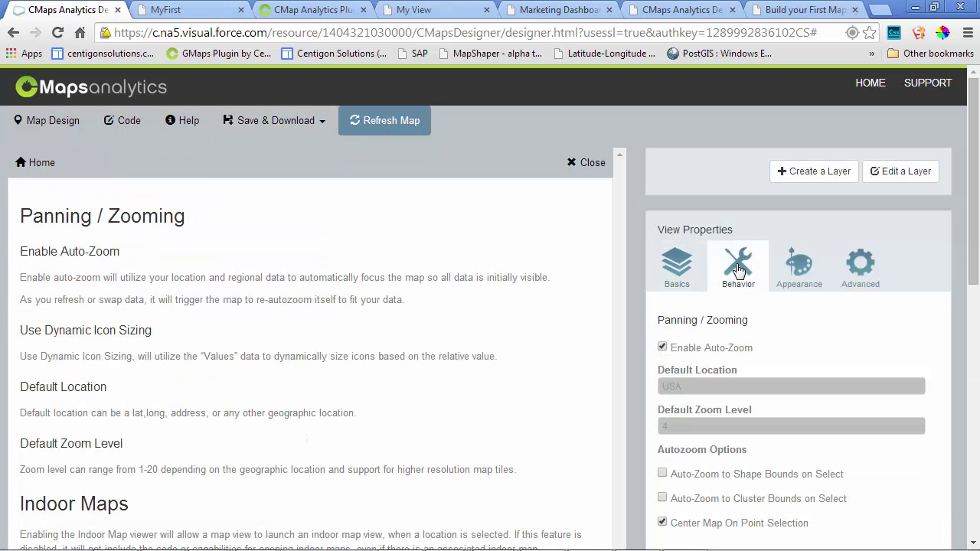
left_click(796, 265)
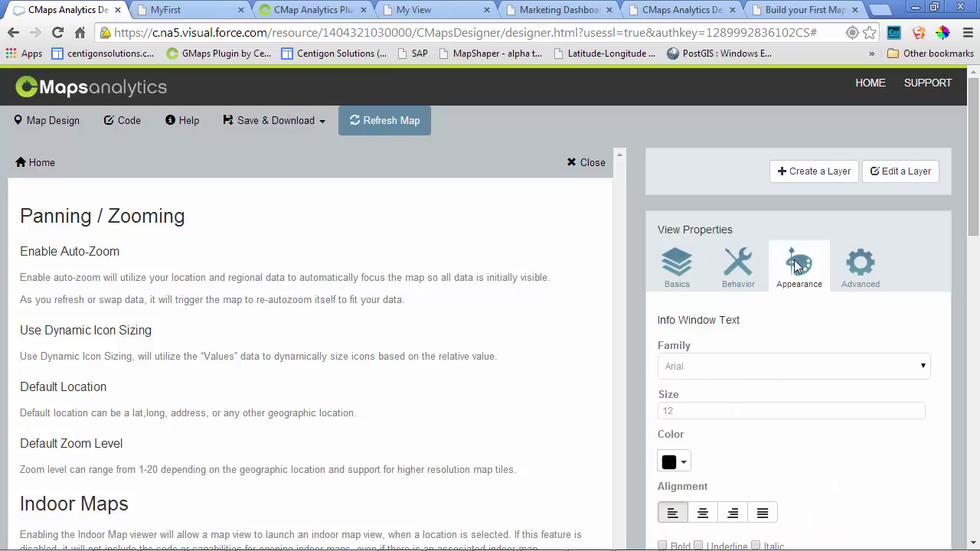
scroll(796, 265, "down", 7)
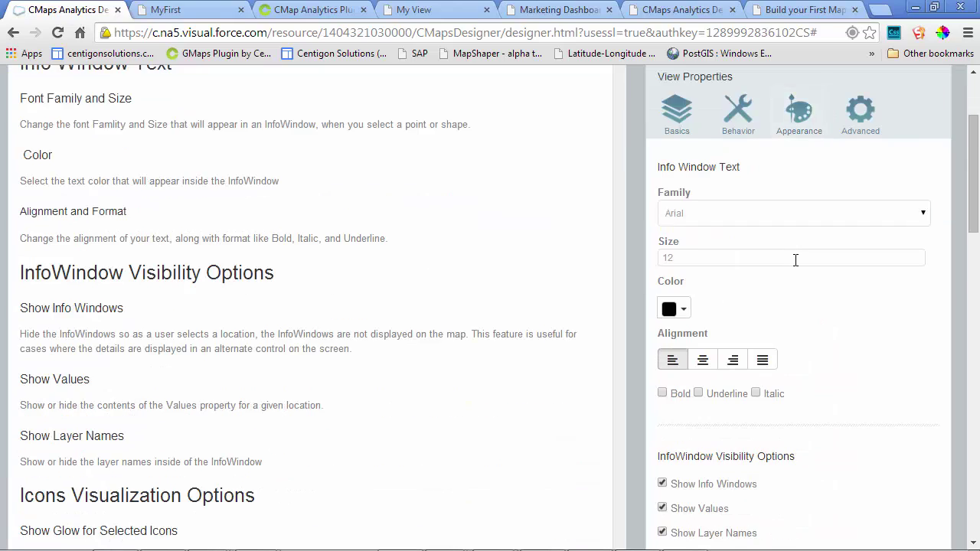
scroll(796, 263, "up", 7)
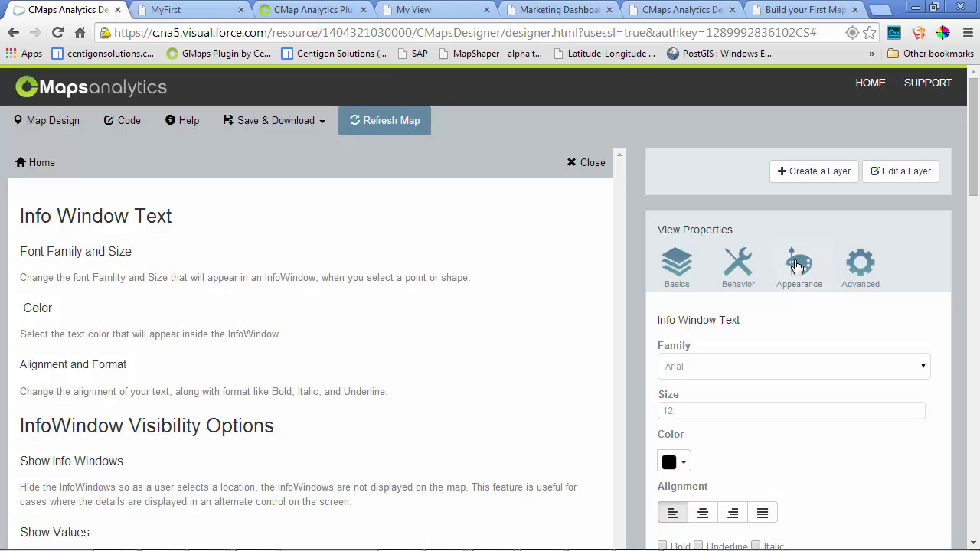